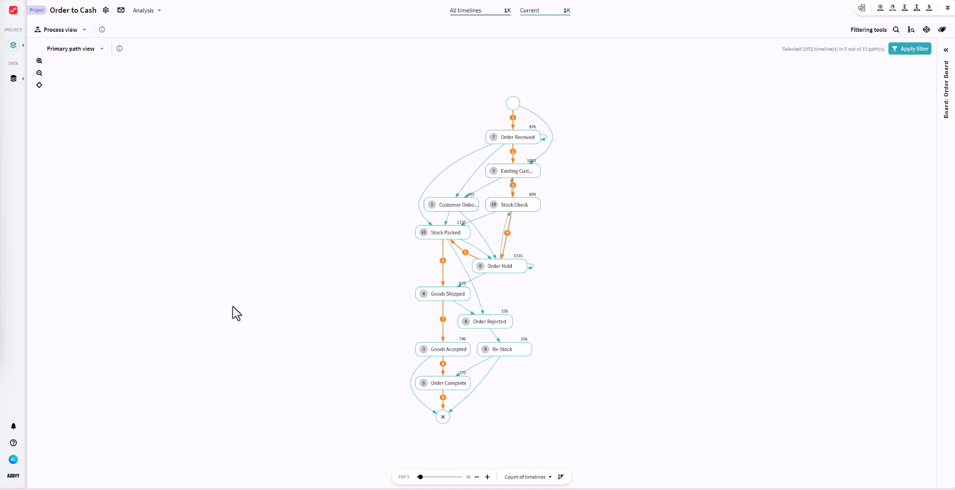
Switch the Order to Cash project to its dashboard view and create a dashboard named "New Dashboard"
{"action": "left_click", "coordinate": [161, 11]}
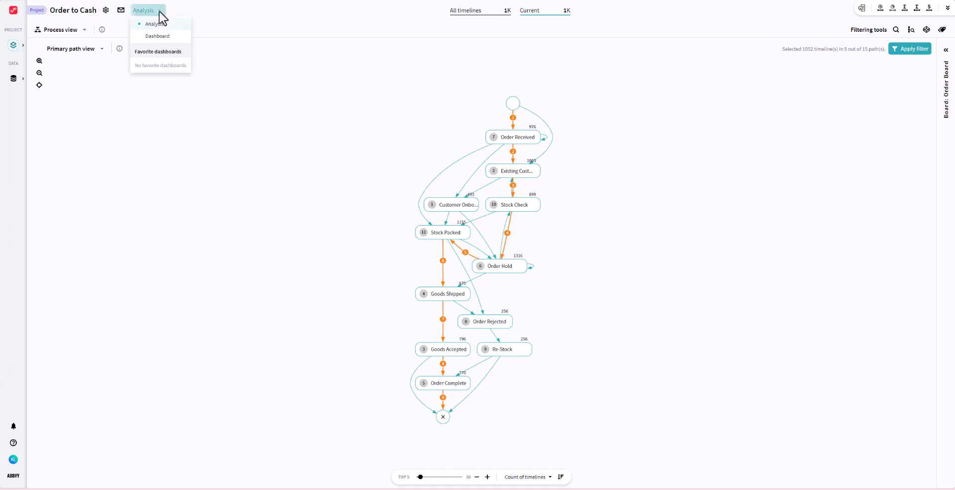
{"action": "left_click", "coordinate": [159, 39]}
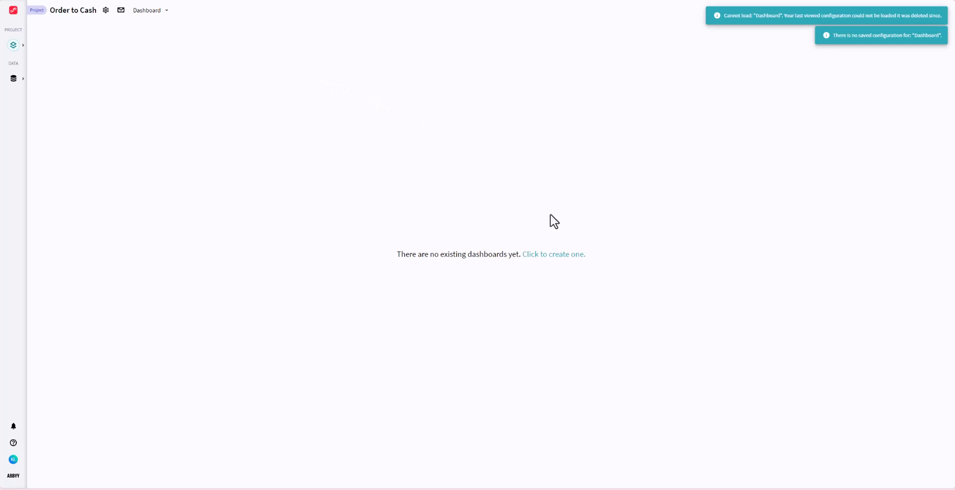
{"action": "left_click", "coordinate": [560, 254]}
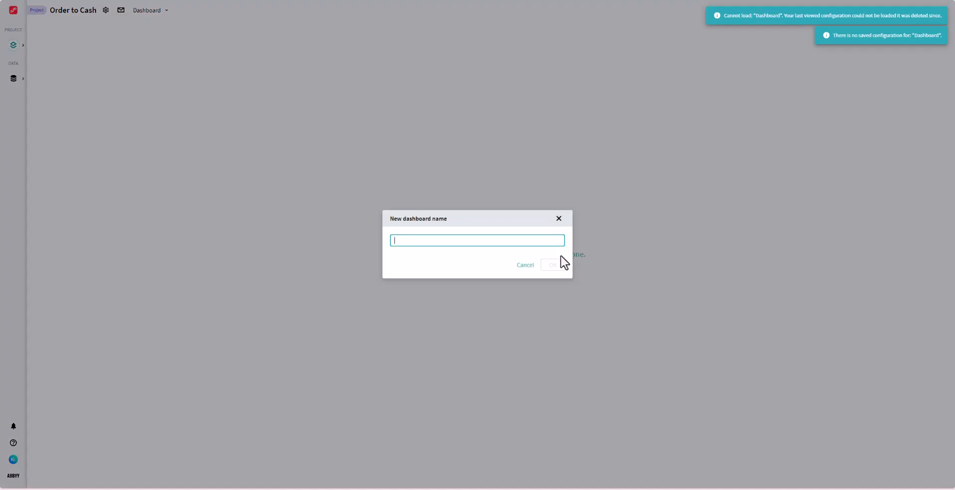
{"action": "type", "text": "New Dashboard"}
{"action": "left_click", "coordinate": [558, 264]}
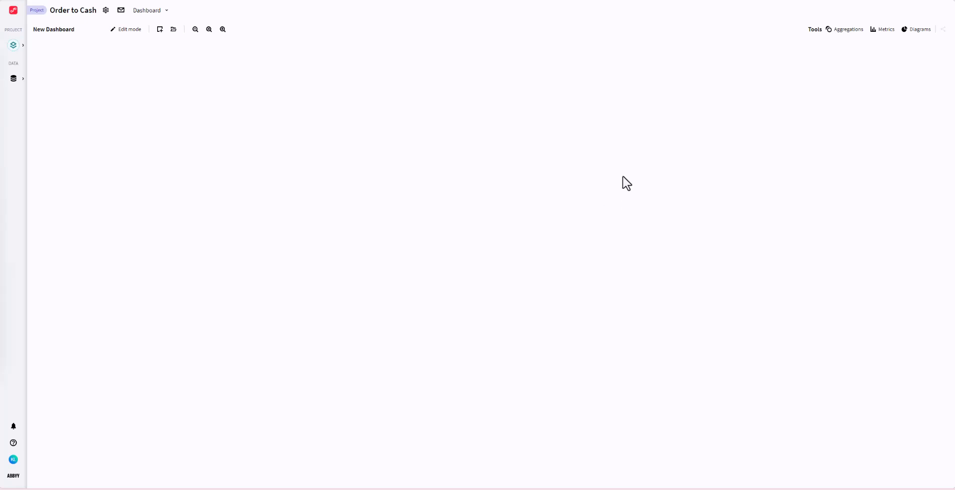
Start a new metric from the dashboard's metric list and name it "Avg Order Duration"
{"action": "left_click", "coordinate": [885, 31]}
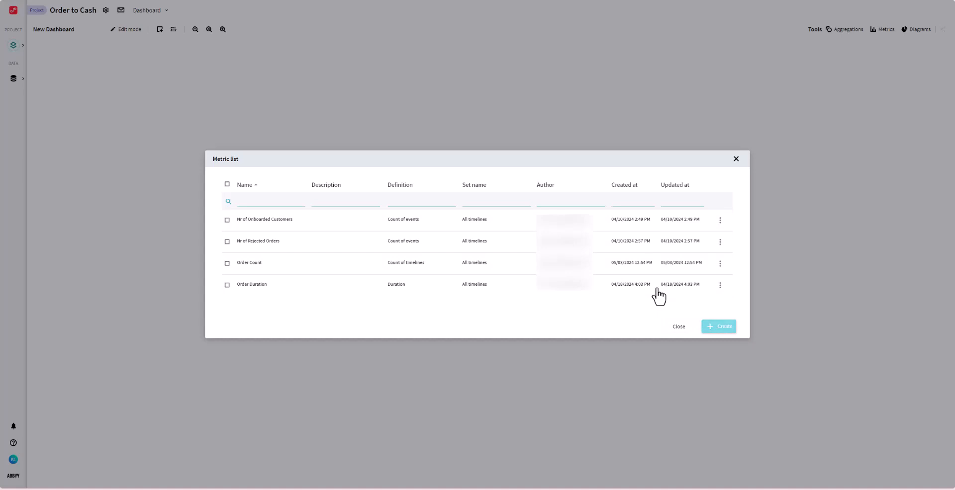
{"action": "left_click", "coordinate": [705, 334]}
{"action": "left_click", "coordinate": [706, 330]}
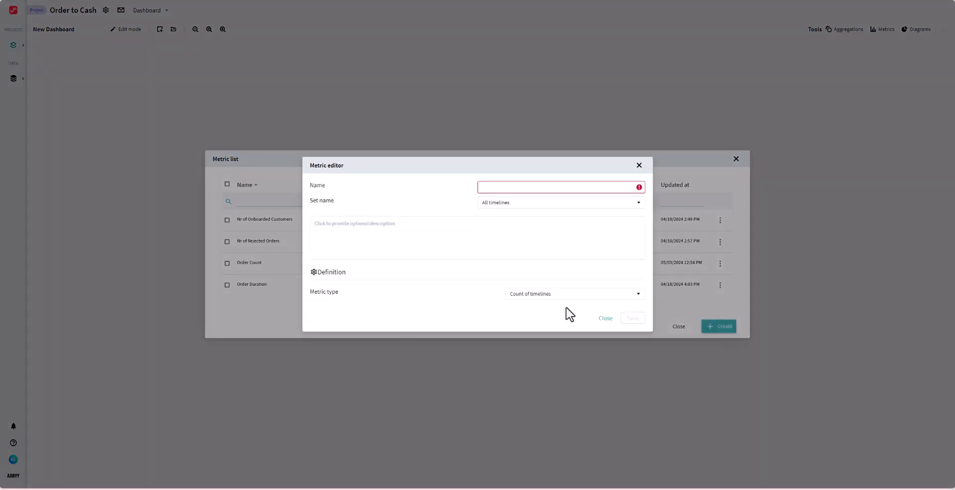
{"action": "left_click", "coordinate": [574, 188]}
{"action": "type", "text": "Avg Order Duration"}
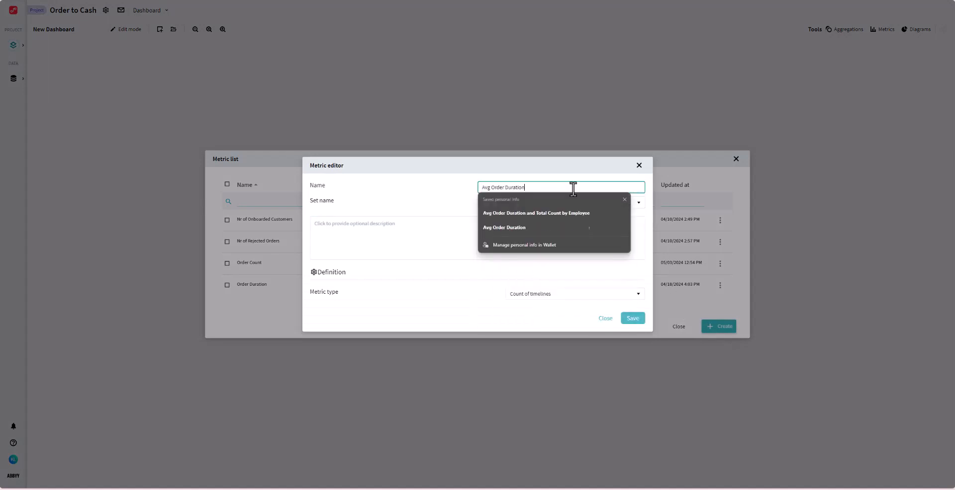
{"action": "left_click", "coordinate": [431, 204]}
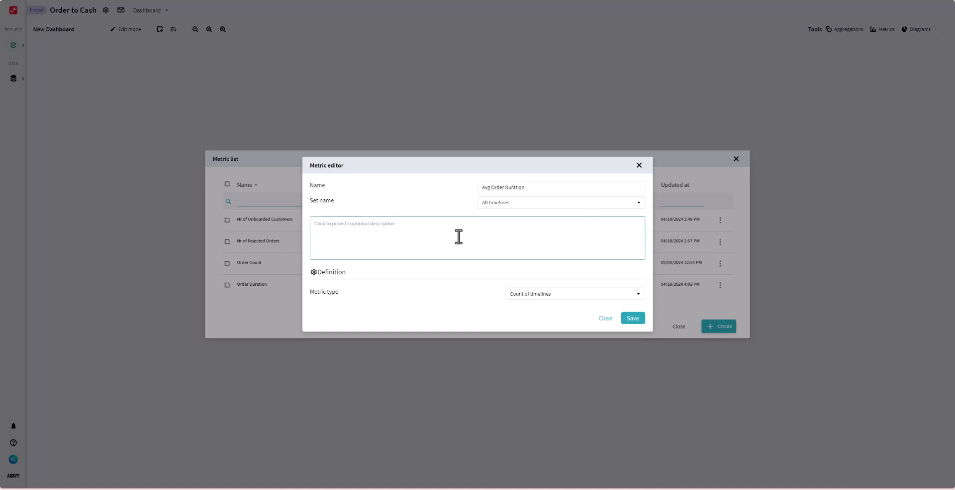
Set the metric type to Duration with the average aggregator function and save the metric
{"action": "left_click", "coordinate": [635, 295]}
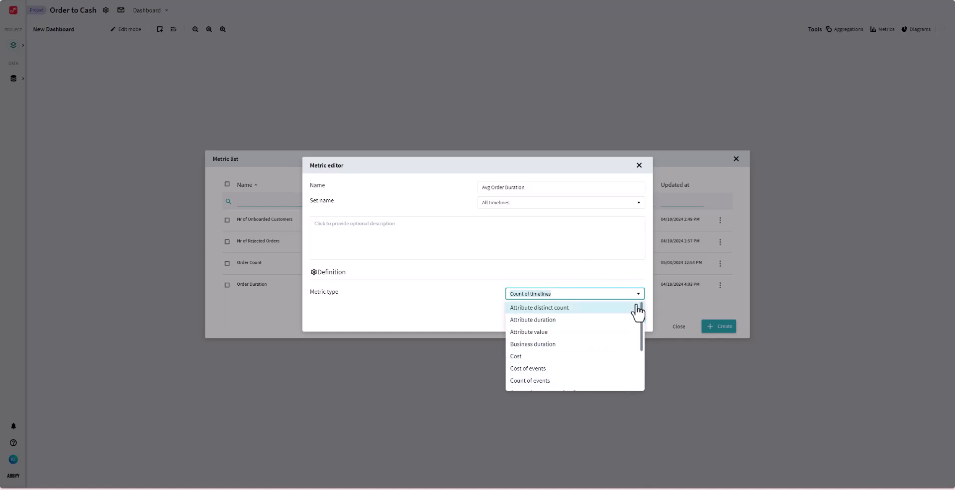
{"action": "scroll", "coordinate": [621, 328], "scroll_direction": "down", "scroll_amount": 3}
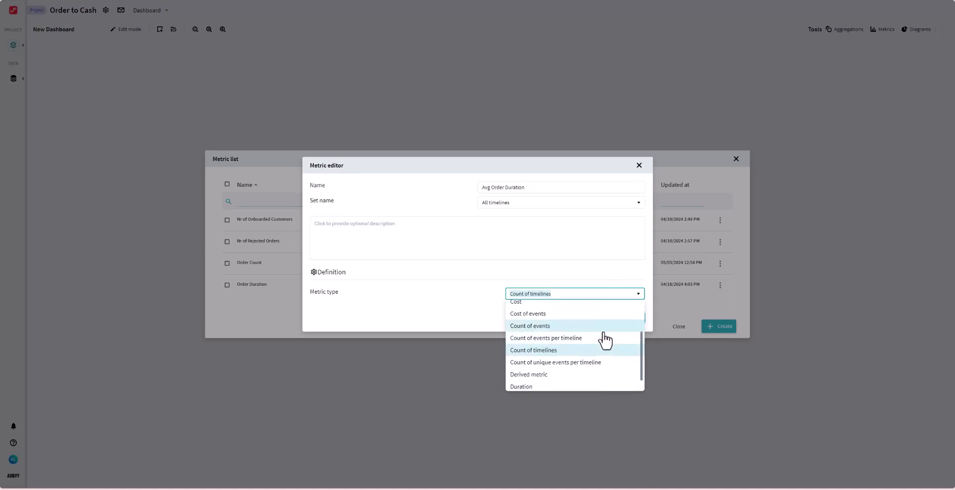
{"action": "scroll", "coordinate": [604, 343], "scroll_direction": "up", "scroll_amount": 3}
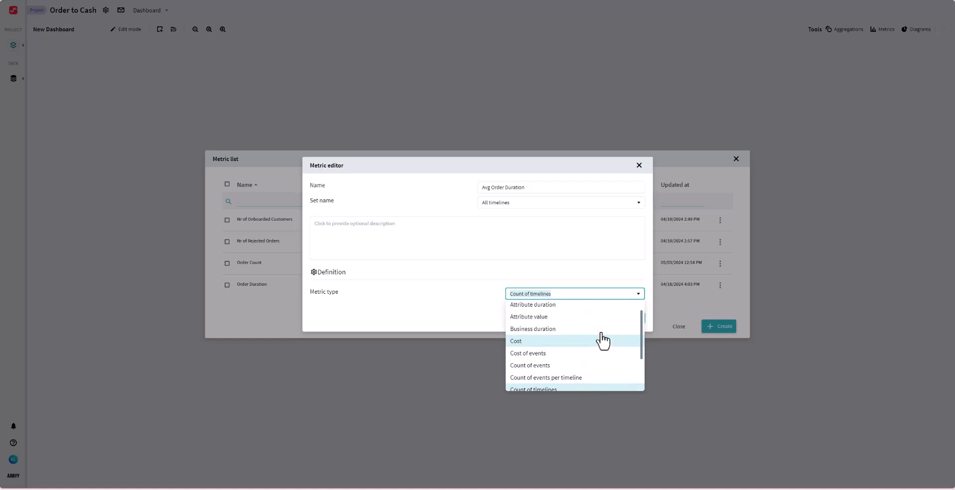
{"action": "scroll", "coordinate": [572, 368], "scroll_direction": "down", "scroll_amount": 2}
{"action": "left_click", "coordinate": [550, 390]}
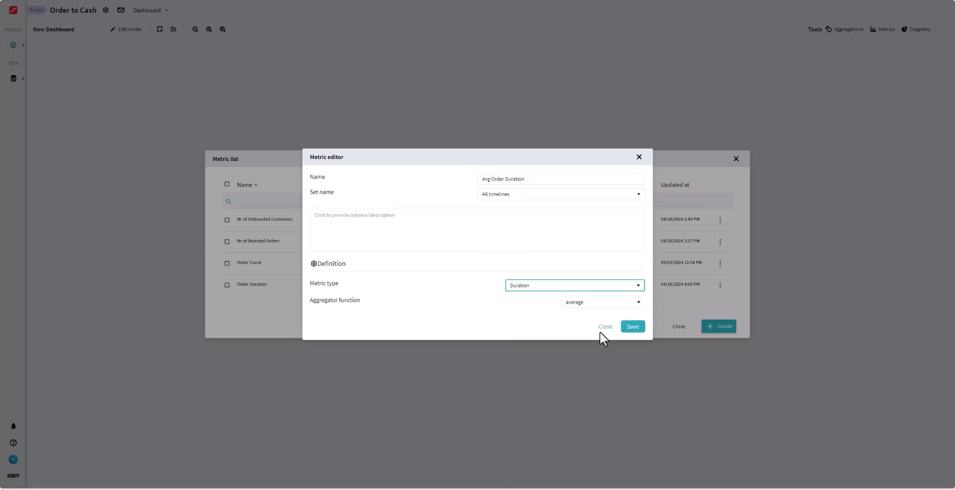
{"action": "left_click", "coordinate": [634, 302]}
{"action": "scroll", "coordinate": [616, 388], "scroll_direction": "down", "scroll_amount": 2}
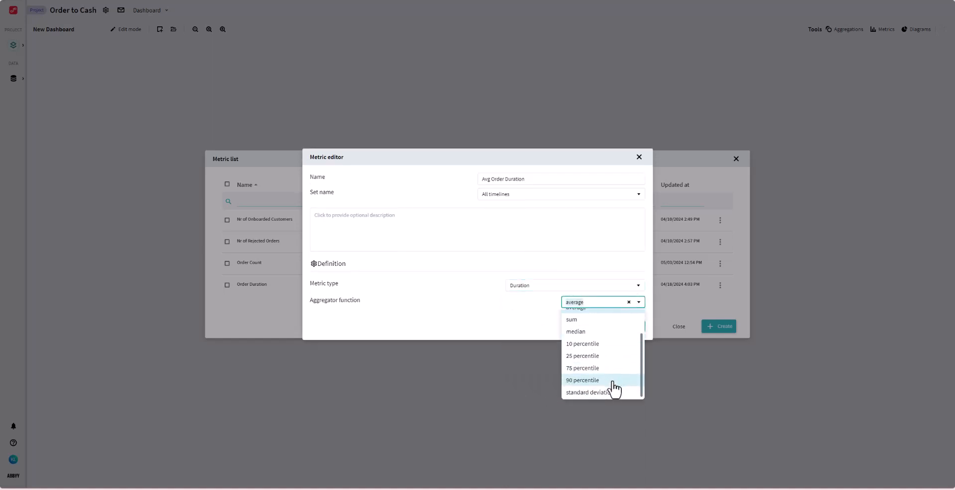
{"action": "scroll", "coordinate": [607, 368], "scroll_direction": "up", "scroll_amount": 2}
{"action": "left_click", "coordinate": [595, 336]}
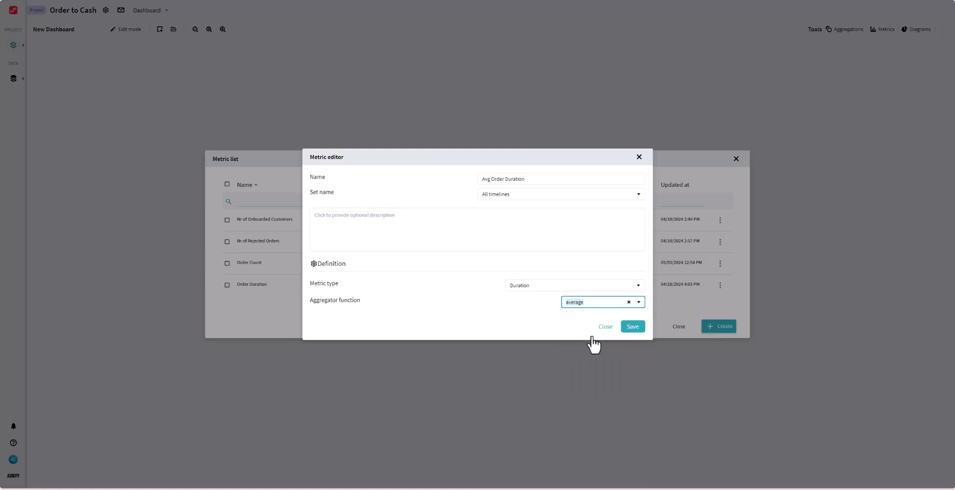
{"action": "left_click", "coordinate": [638, 330]}
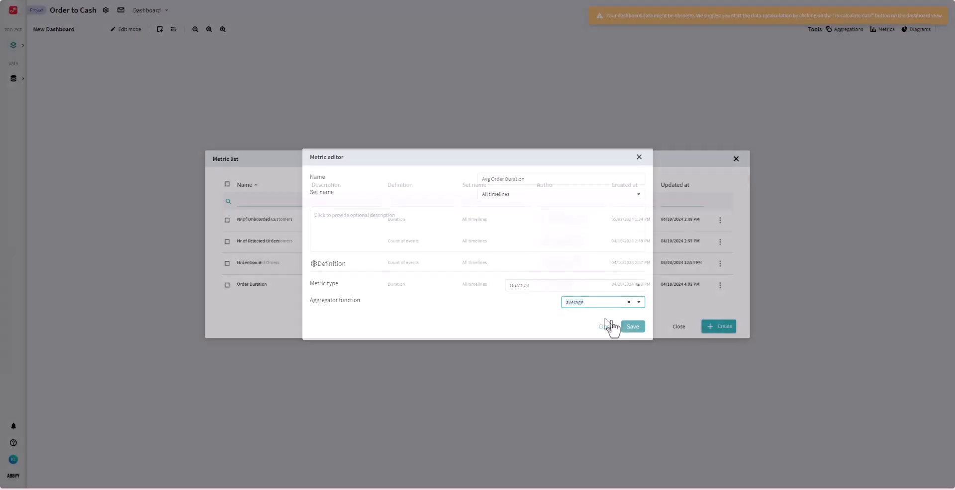
Create a second metric named "Order Count" on the All timelines set with type Count of timelines, and close the metric list
{"action": "left_click", "coordinate": [708, 333]}
{"action": "left_click", "coordinate": [516, 188]}
{"action": "type", "text": "Order Count"}
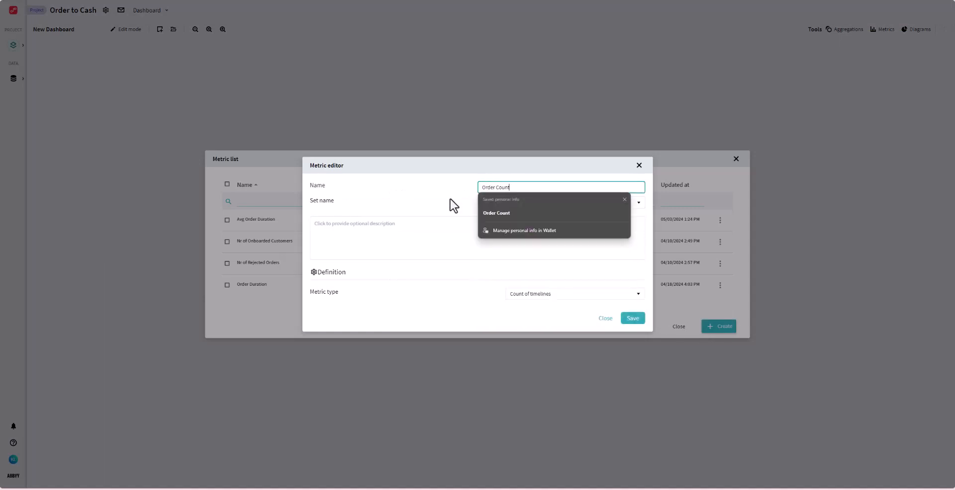
{"action": "left_click", "coordinate": [639, 204]}
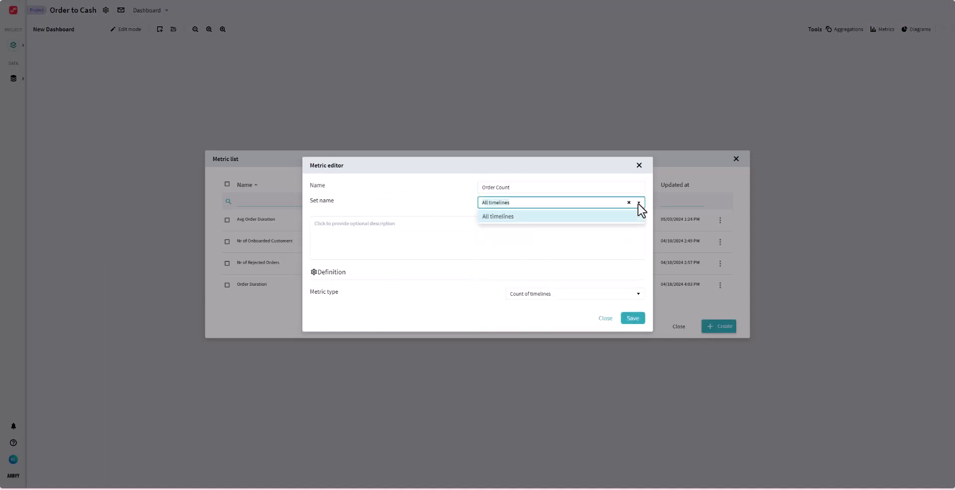
{"action": "left_click", "coordinate": [636, 220]}
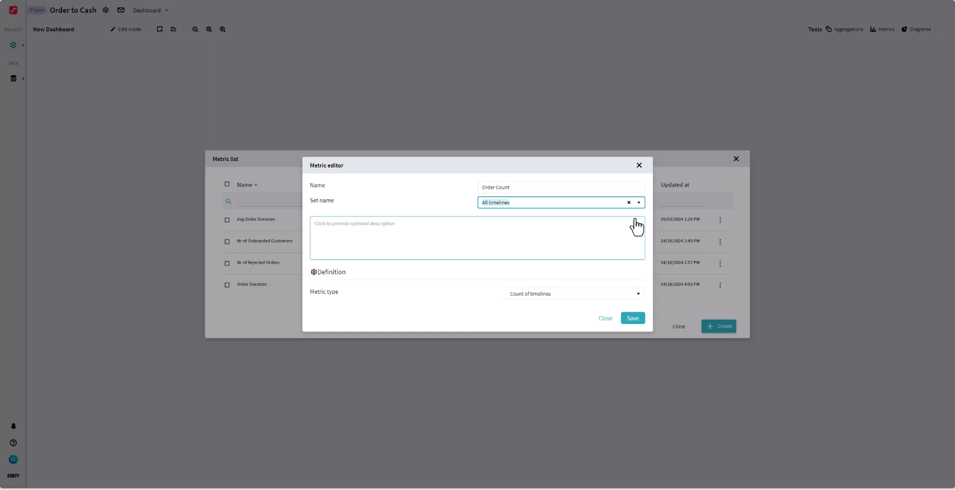
{"action": "left_click", "coordinate": [637, 294]}
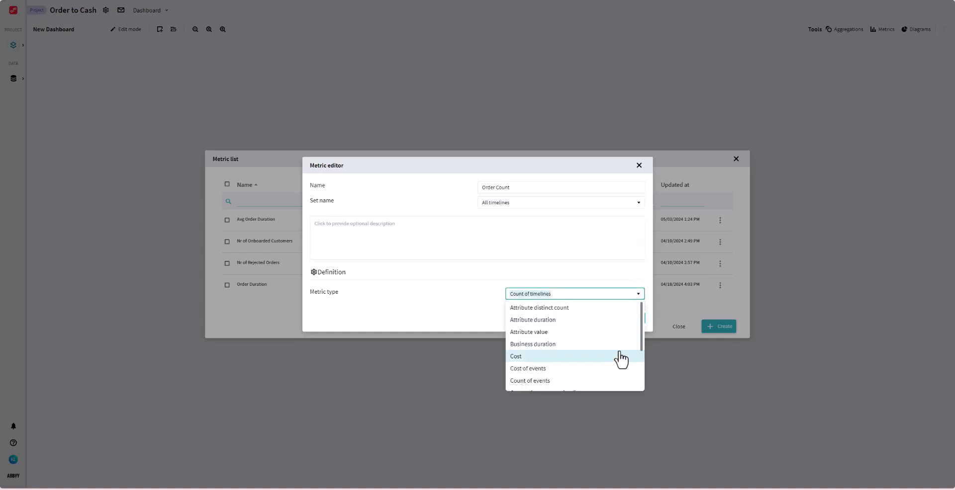
{"action": "left_click", "coordinate": [638, 294]}
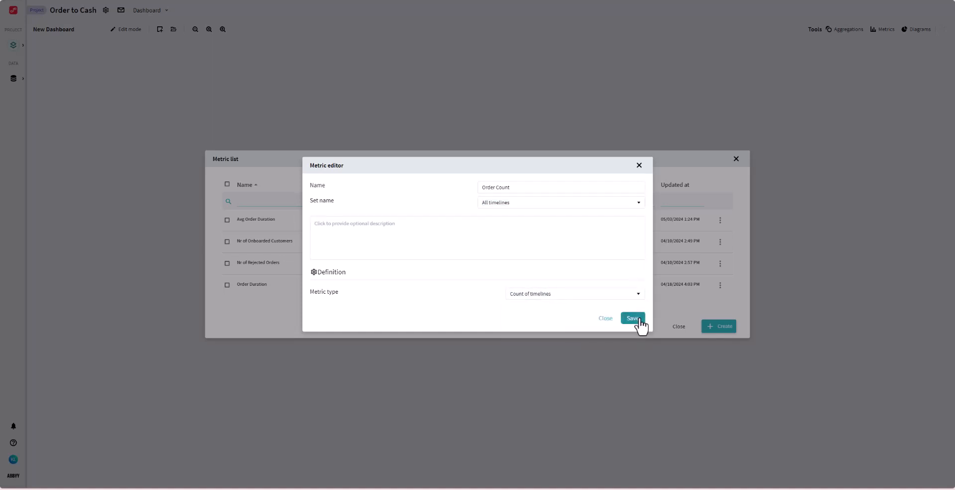
{"action": "left_click", "coordinate": [640, 321]}
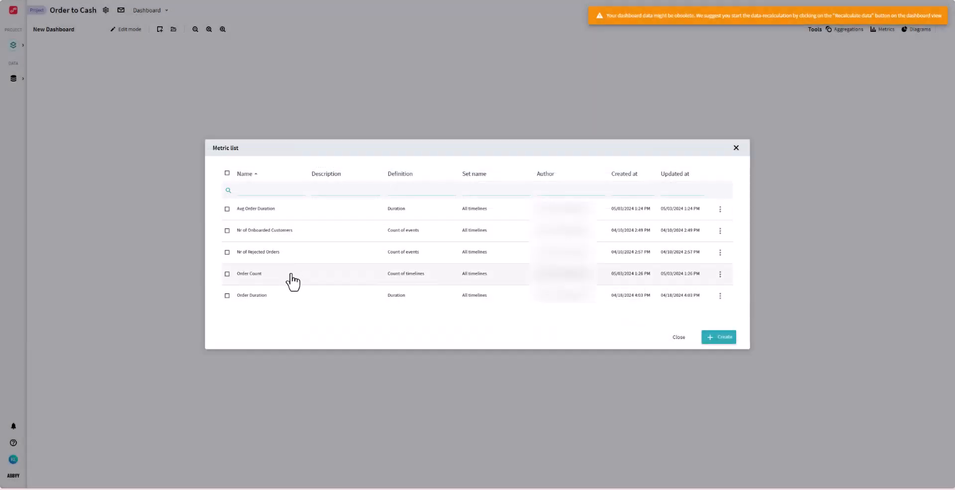
{"action": "left_click", "coordinate": [736, 149]}
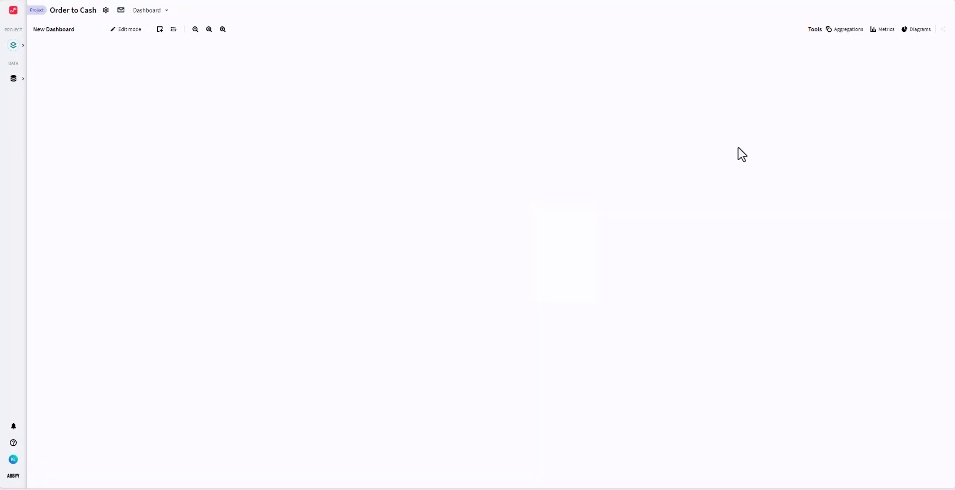
Start a new chart diagram for the dashboard and set its type to Combination
{"action": "left_click", "coordinate": [918, 33]}
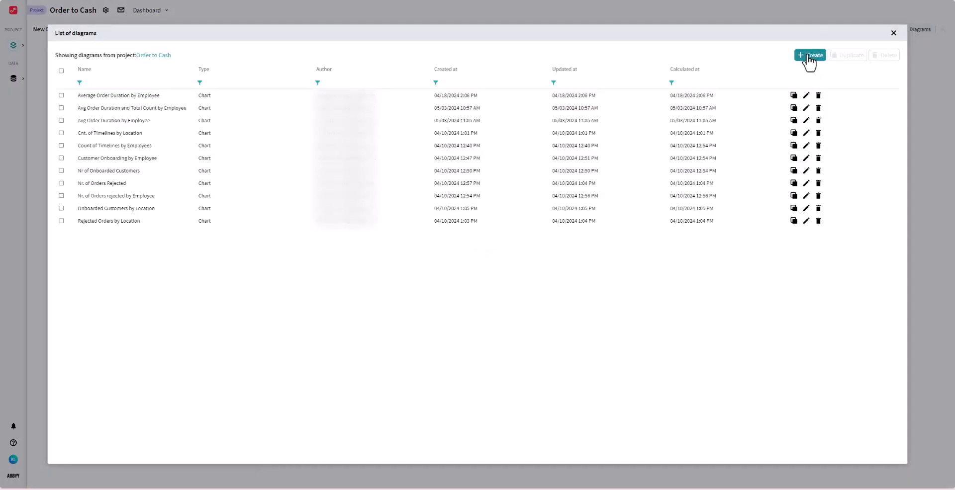
{"action": "left_click", "coordinate": [808, 56]}
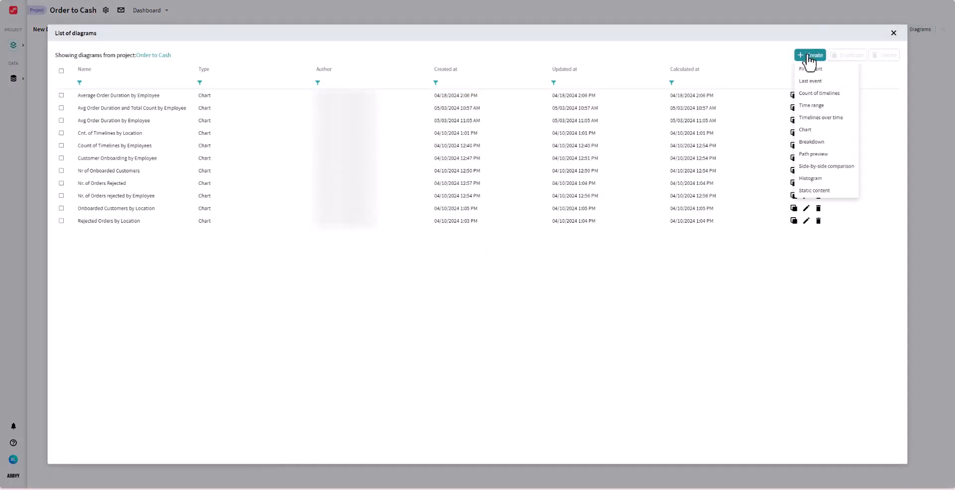
{"action": "left_click", "coordinate": [811, 130]}
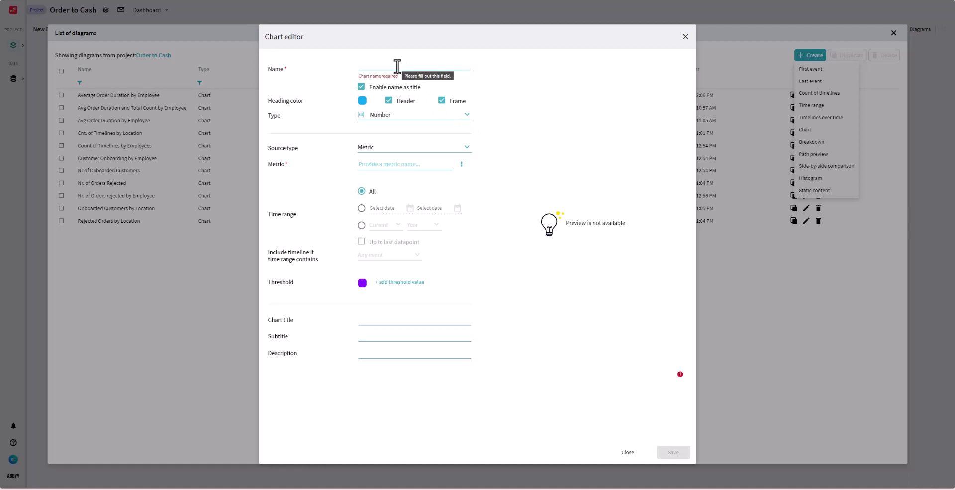
{"action": "left_click", "coordinate": [468, 119]}
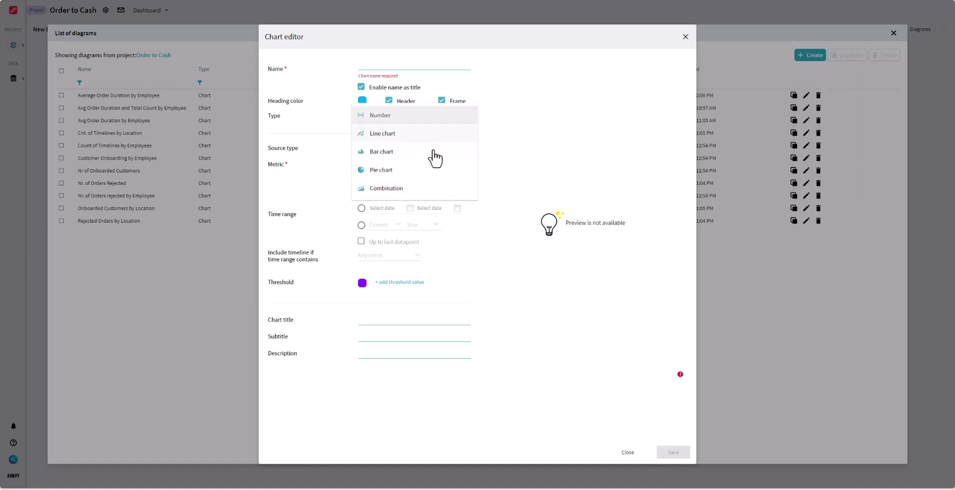
{"action": "left_click", "coordinate": [430, 191]}
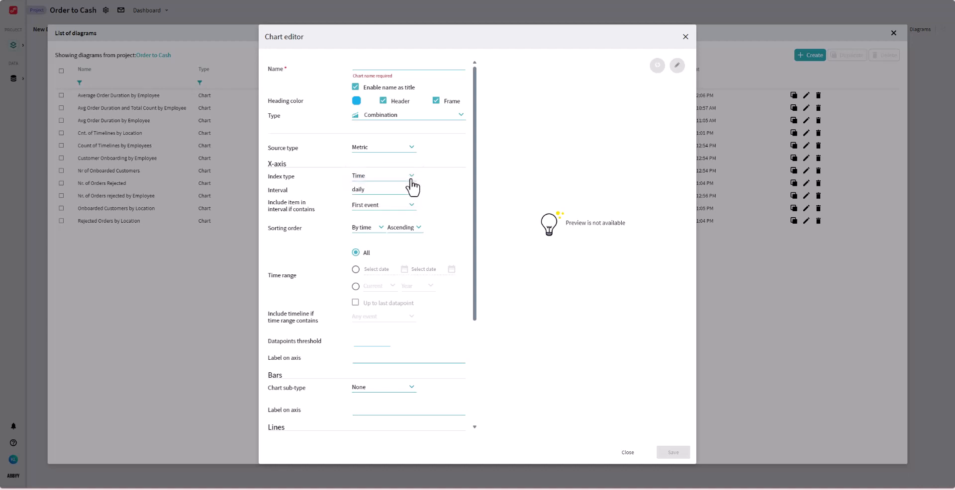
Set the X-axis interval to weekly and label the axis "Week"
{"action": "left_click", "coordinate": [411, 191]}
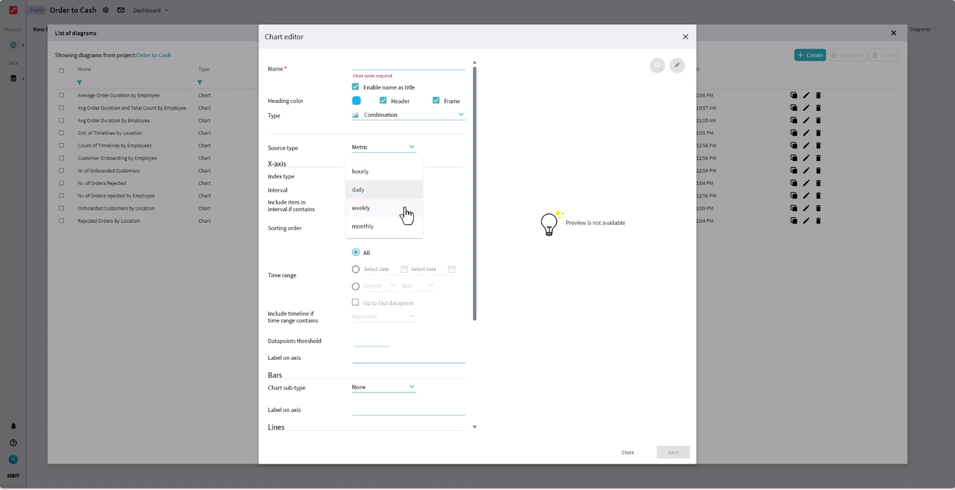
{"action": "left_click", "coordinate": [405, 209]}
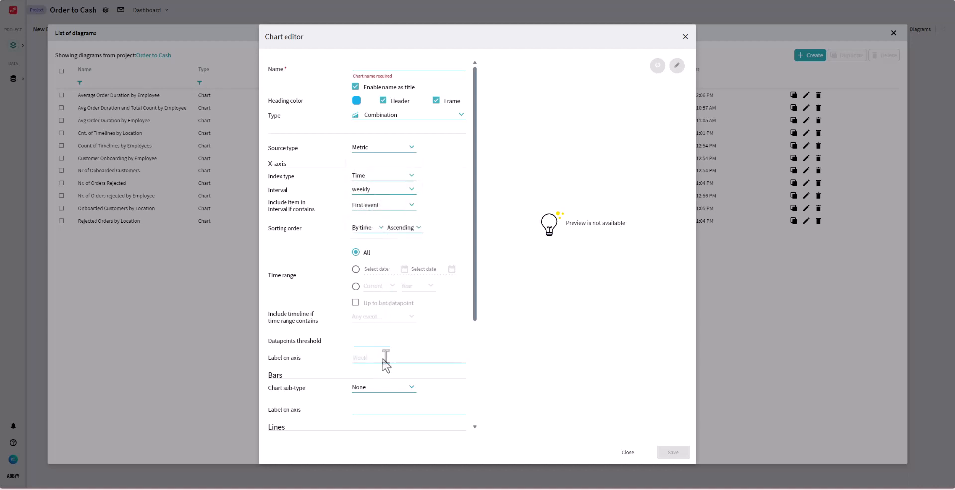
{"action": "left_click", "coordinate": [385, 358]}
Set the bars' chart sub-type to Stacked with Dimension as the secondary breakdown
{"action": "scroll", "coordinate": [382, 362], "scroll_direction": "down", "scroll_amount": 4}
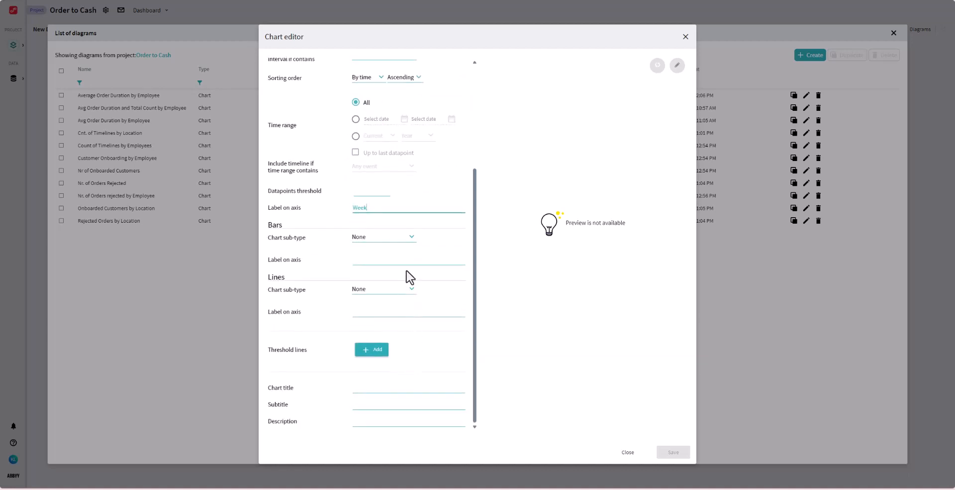
{"action": "left_click", "coordinate": [409, 240]}
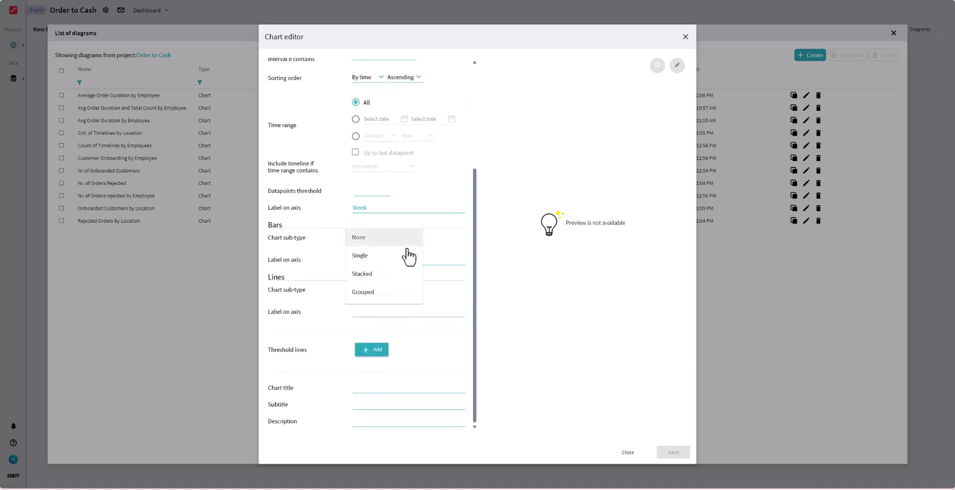
{"action": "left_click", "coordinate": [398, 281]}
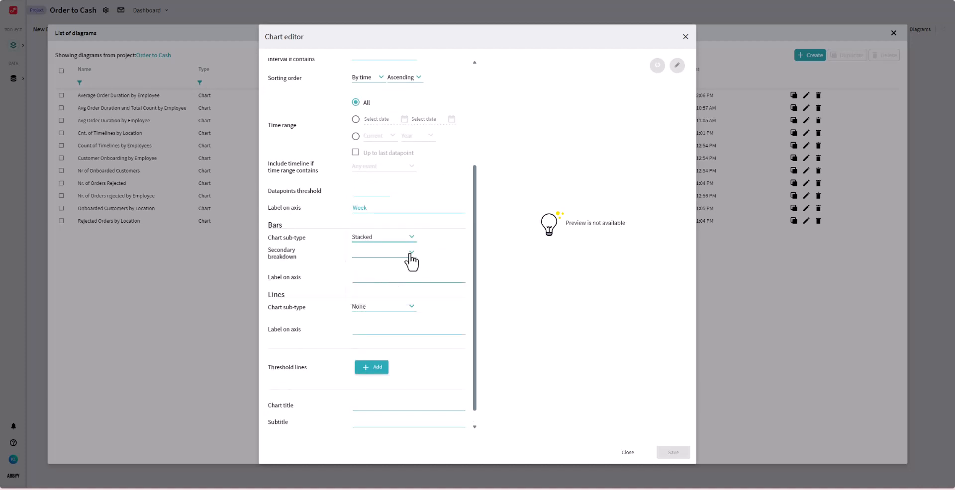
{"action": "left_click", "coordinate": [411, 260]}
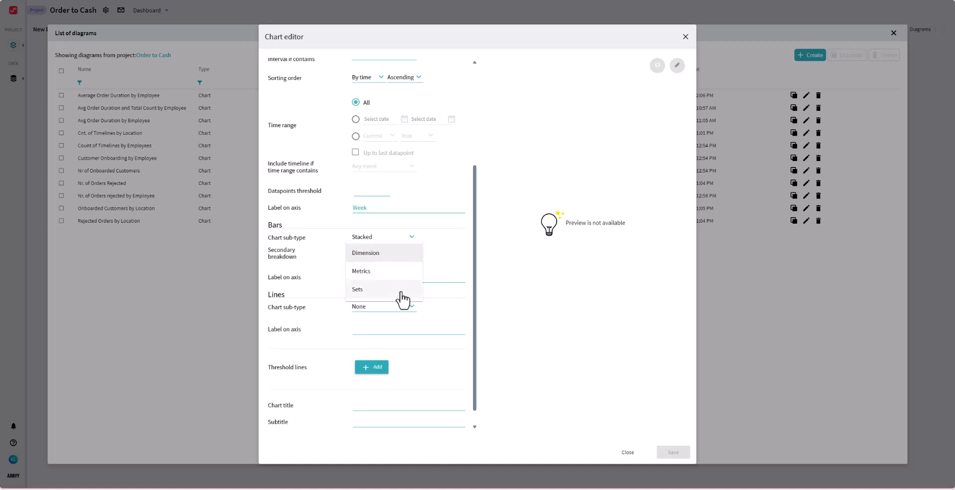
{"action": "left_click", "coordinate": [398, 253]}
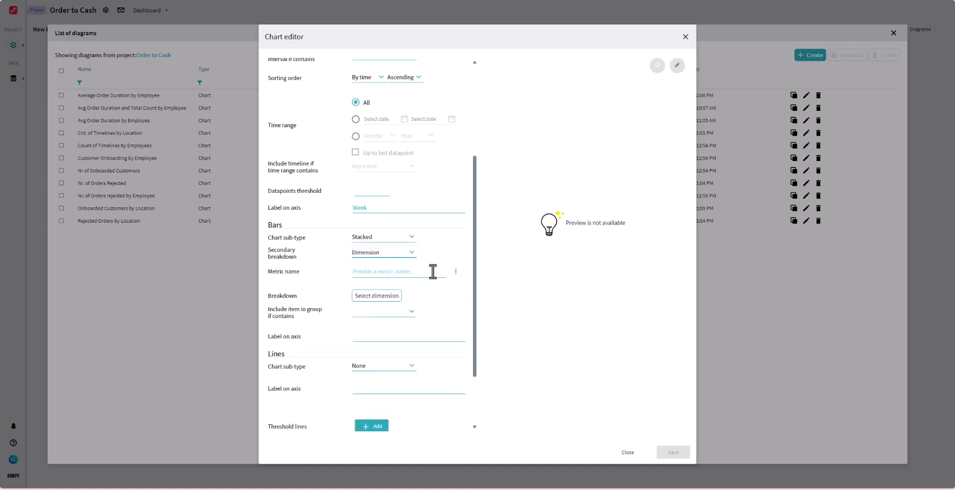
Break the bars down by the Employee attribute across all events and use the Order Count metric
{"action": "left_click", "coordinate": [391, 297]}
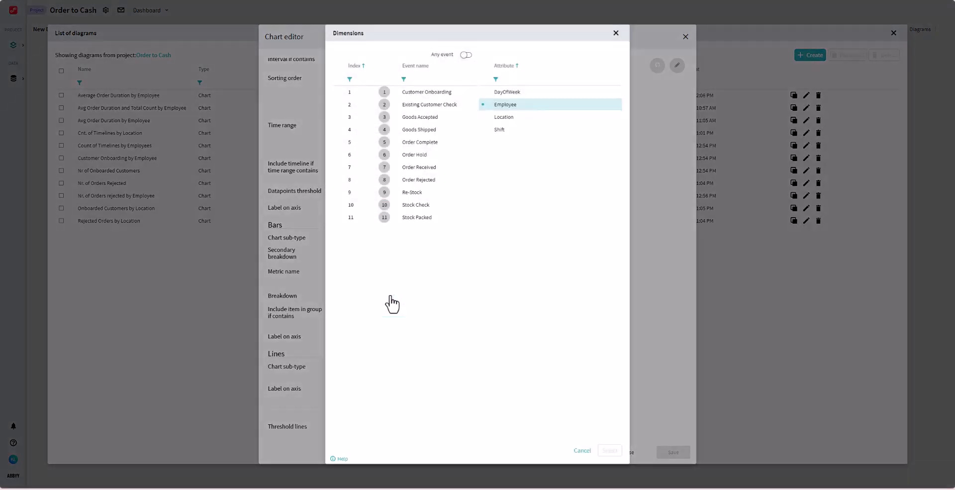
{"action": "left_click", "coordinate": [504, 106]}
{"action": "left_click", "coordinate": [611, 453]}
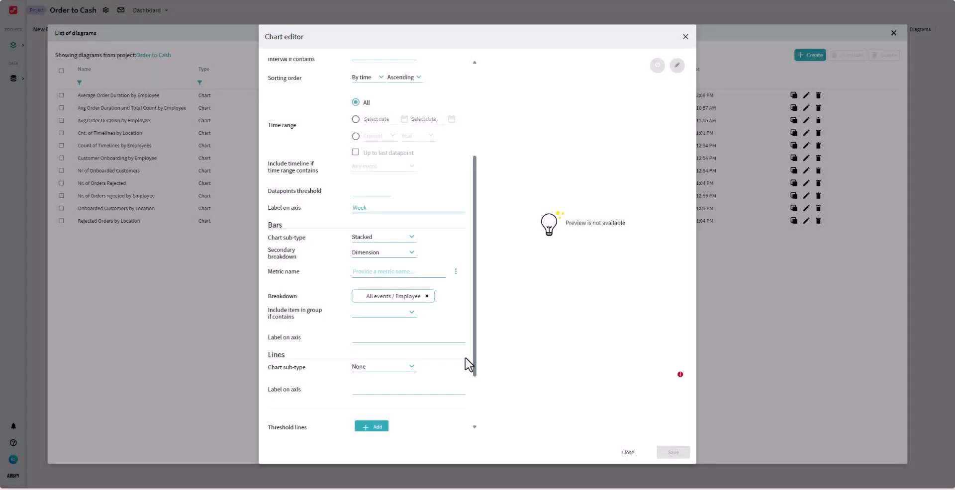
{"action": "left_click", "coordinate": [411, 272]}
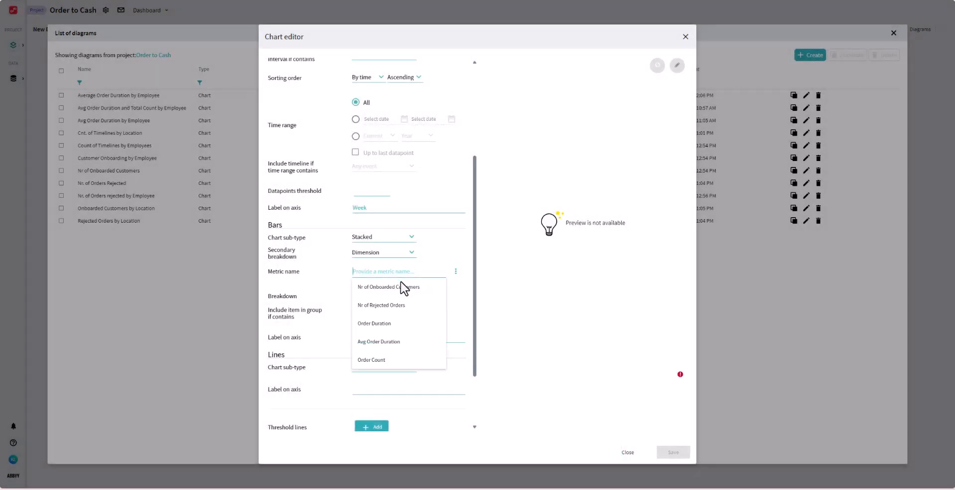
{"action": "left_click", "coordinate": [391, 360]}
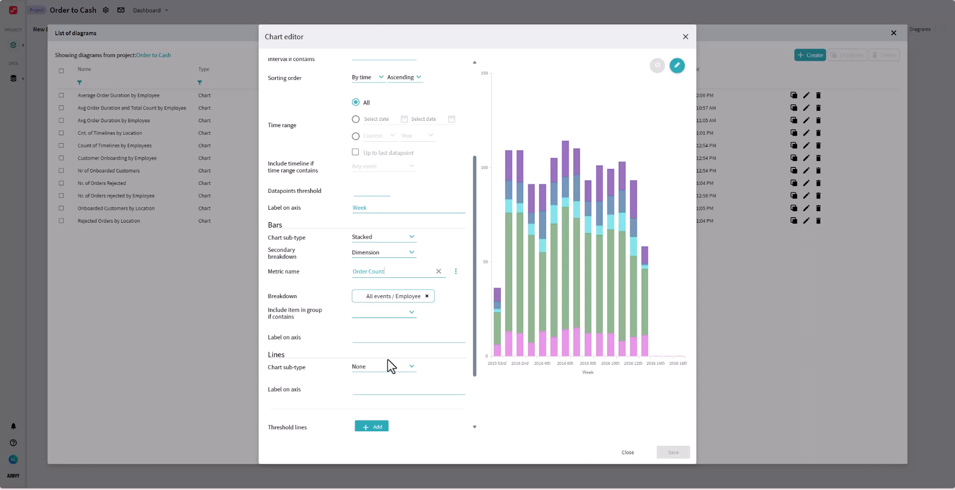
Set the lines' chart sub-type to Single with the Avg Order Duration metric, and label the axis "Avg Order Duration"
{"action": "scroll", "coordinate": [391, 367], "scroll_direction": "down", "scroll_amount": 3}
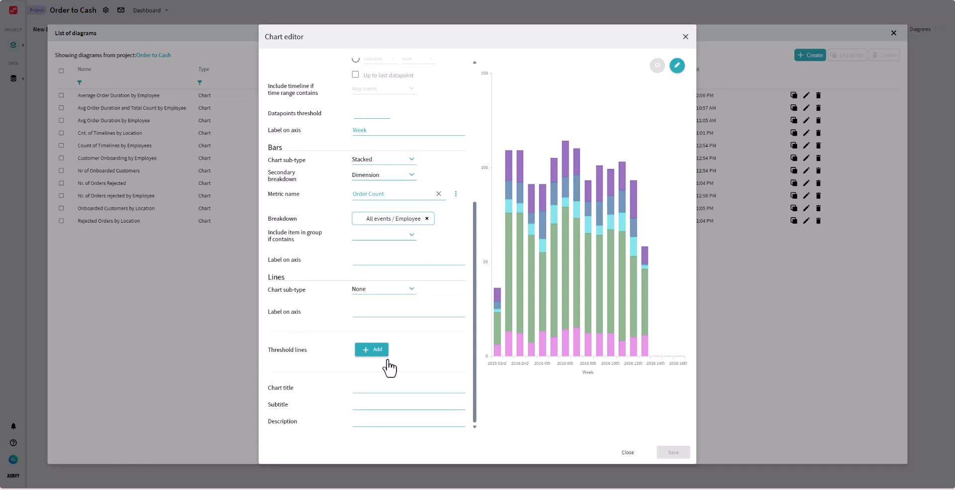
{"action": "left_click", "coordinate": [410, 297]}
{"action": "left_click", "coordinate": [399, 315]}
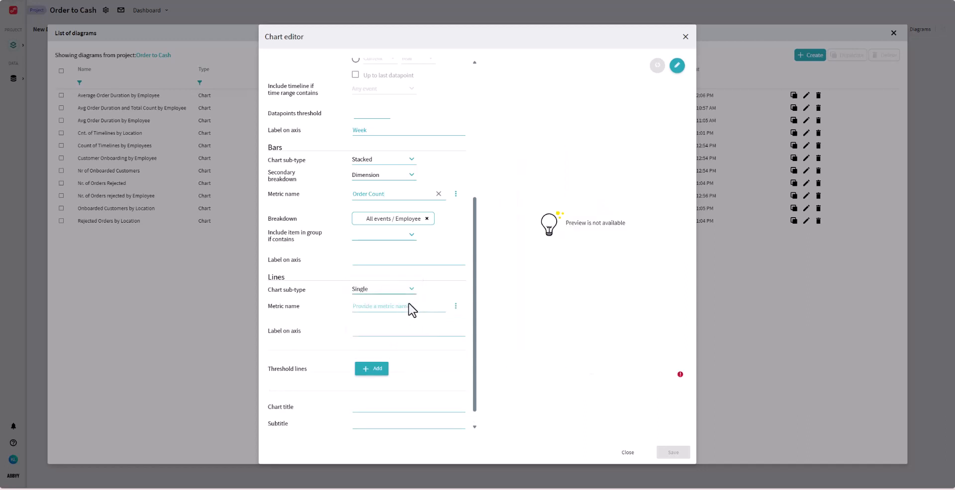
{"action": "scroll", "coordinate": [413, 305], "scroll_direction": "down", "scroll_amount": 1}
{"action": "left_click", "coordinate": [419, 291]}
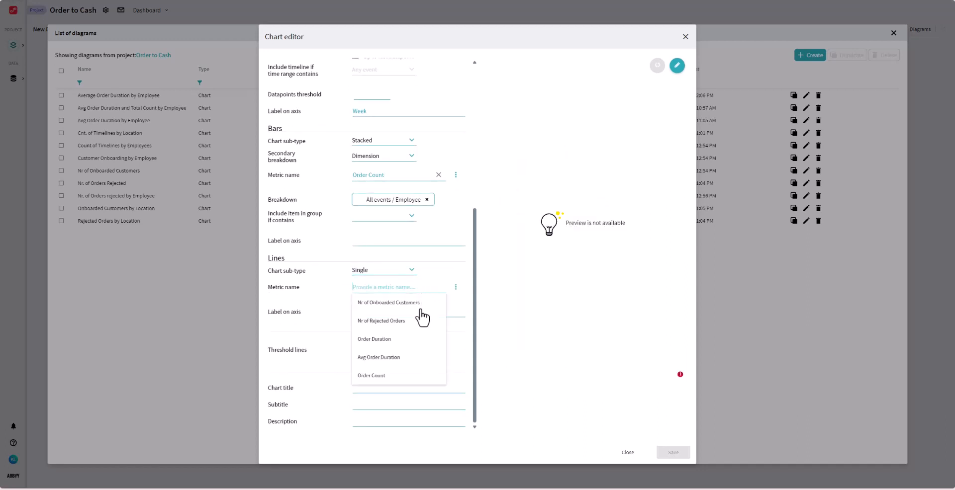
{"action": "left_click", "coordinate": [405, 358]}
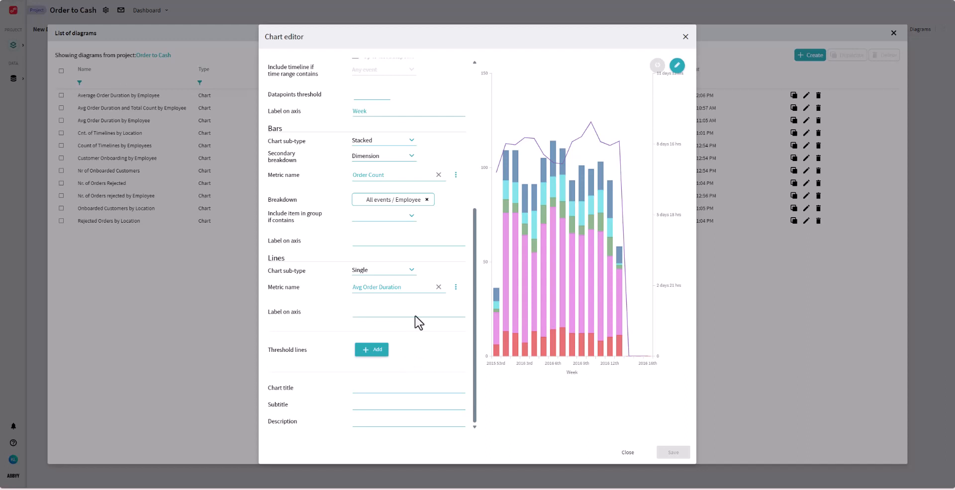
{"action": "left_click", "coordinate": [377, 312]}
Name the chart "Avg Order Duration and Total Count by Employees", save it and close the list of diagrams
{"action": "scroll", "coordinate": [379, 312], "scroll_direction": "up", "scroll_amount": 5}
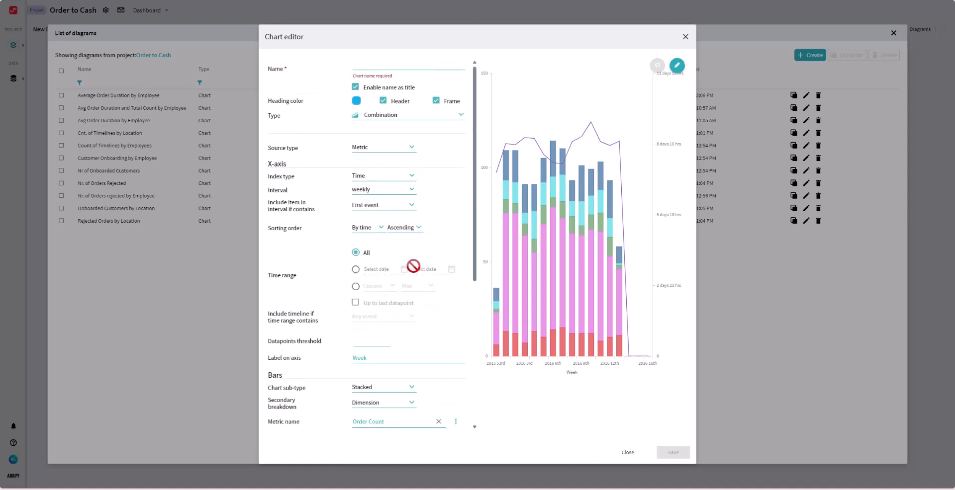
{"action": "left_click", "coordinate": [396, 65]}
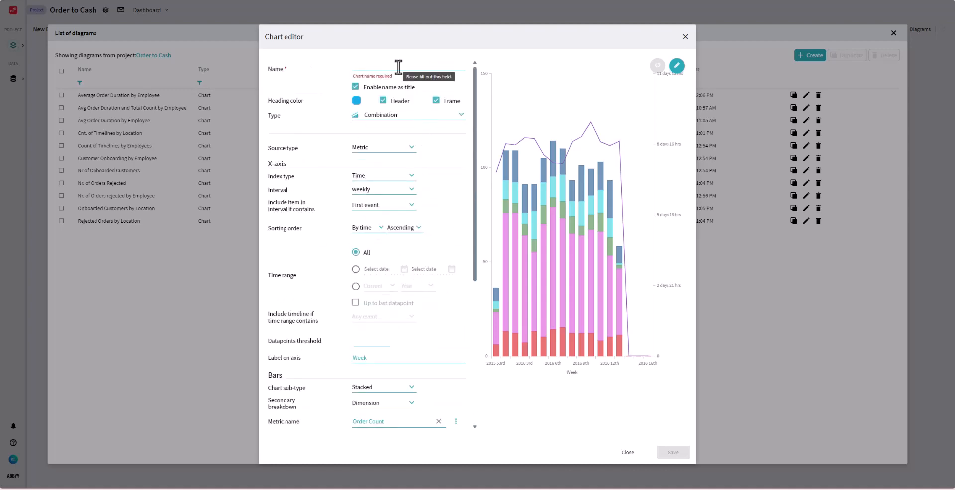
{"action": "type", "text": "Avg O"}
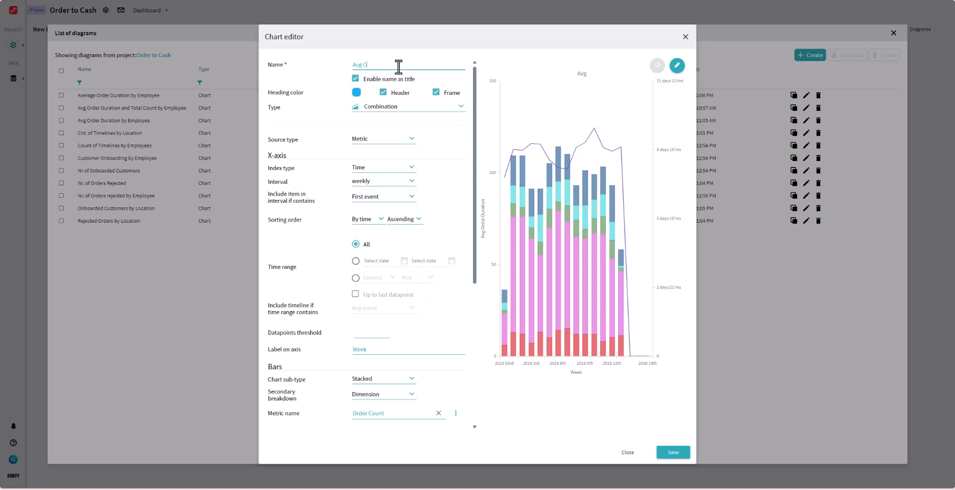
{"action": "type", "text": "rder Duration and Total Count by Employees"}
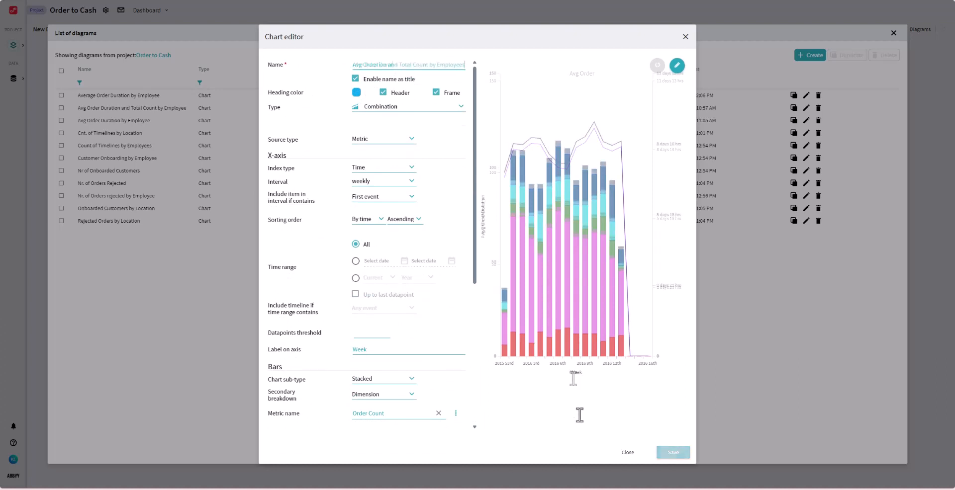
{"action": "left_click", "coordinate": [673, 453]}
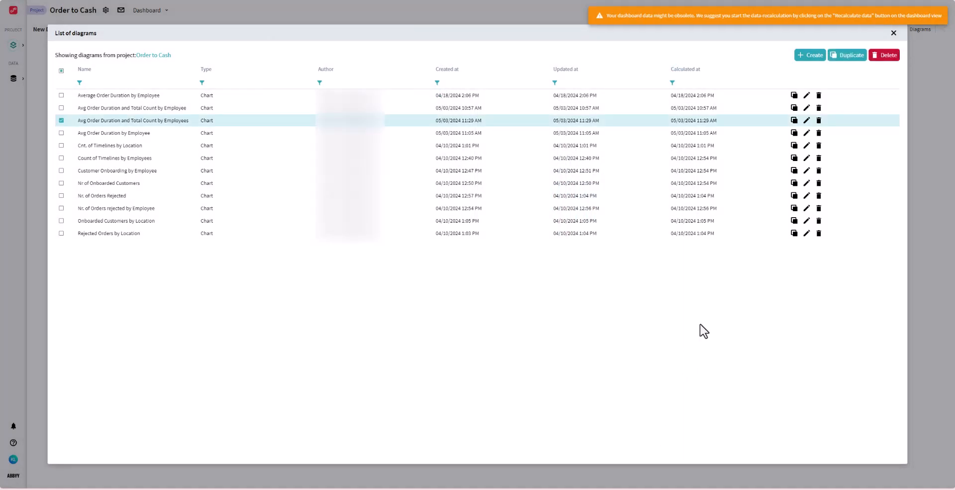
{"action": "left_click", "coordinate": [894, 32]}
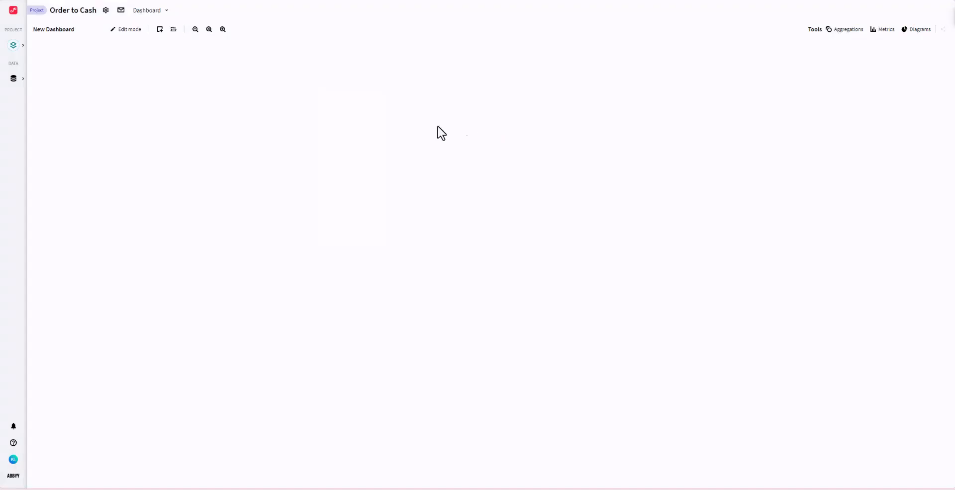
Enable dashboard editing, add the Avg Order Duration and Total Count by Employees chart, and enlarge its tile
{"action": "left_click", "coordinate": [133, 31]}
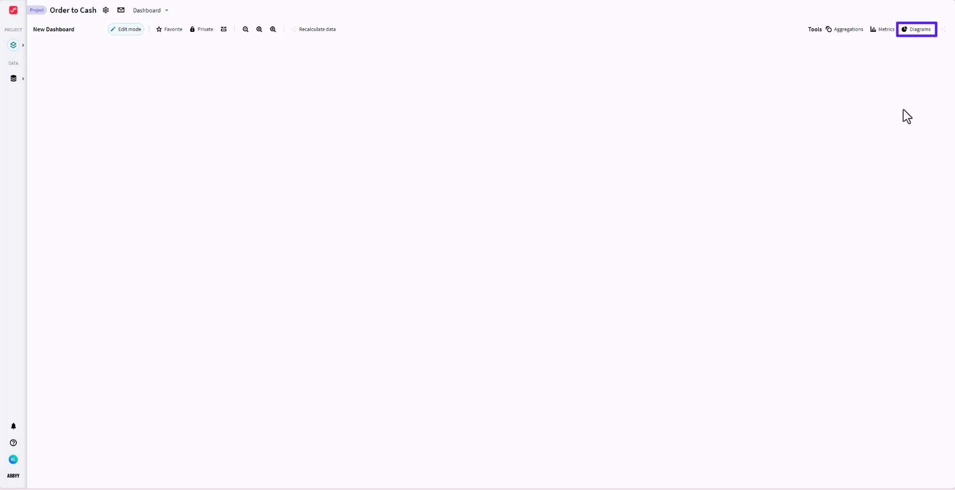
{"action": "left_click", "coordinate": [917, 30]}
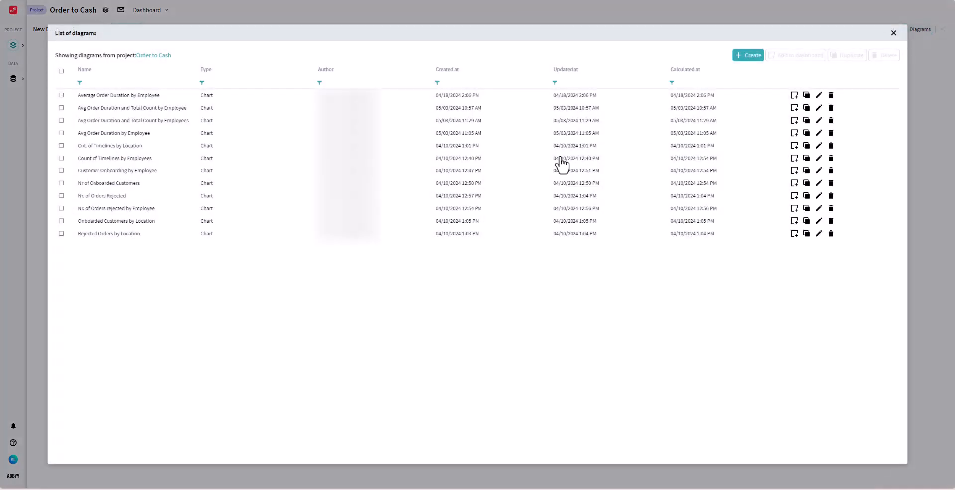
{"action": "left_click", "coordinate": [61, 120]}
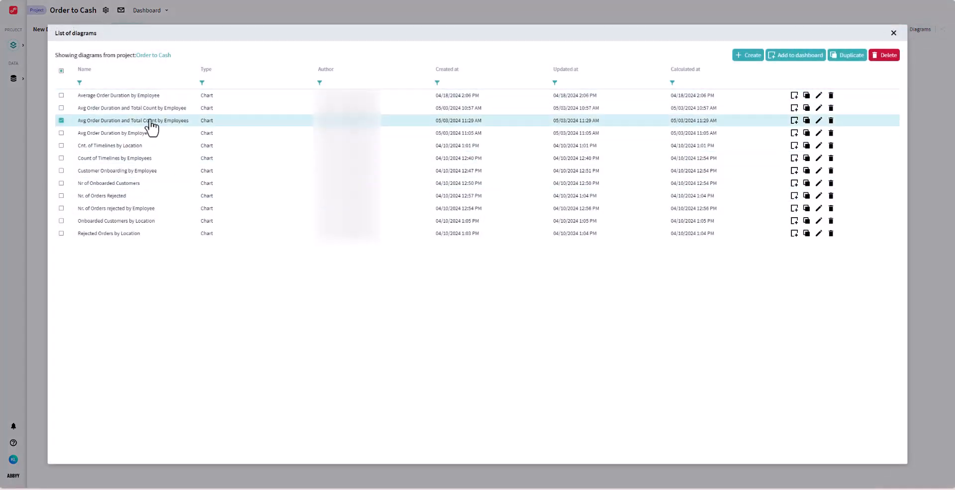
{"action": "left_click", "coordinate": [793, 58]}
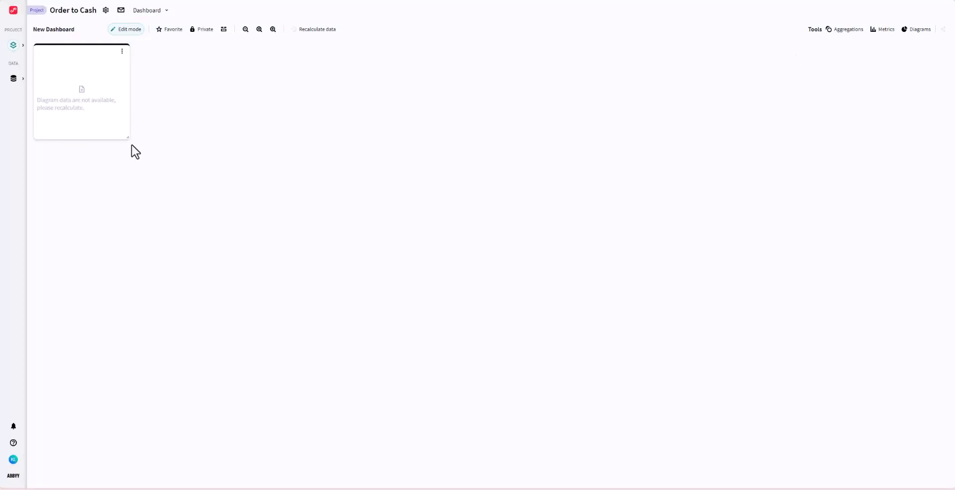
{"action": "left_click_drag", "start_coordinate": [129, 138], "coordinate": [195, 183]}
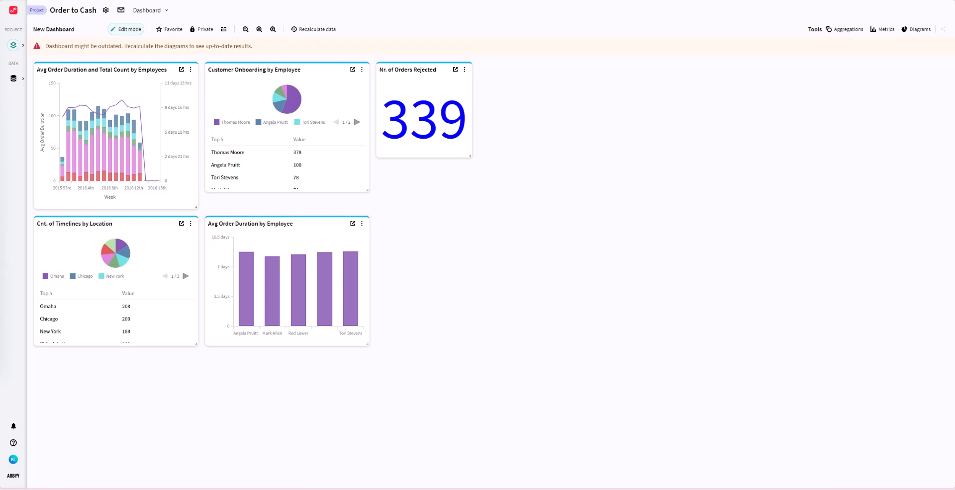
Check the available options of the Avg Order Duration and Total Count by Employees tile and leave the dashboard's edit mode
{"action": "left_click", "coordinate": [190, 70]}
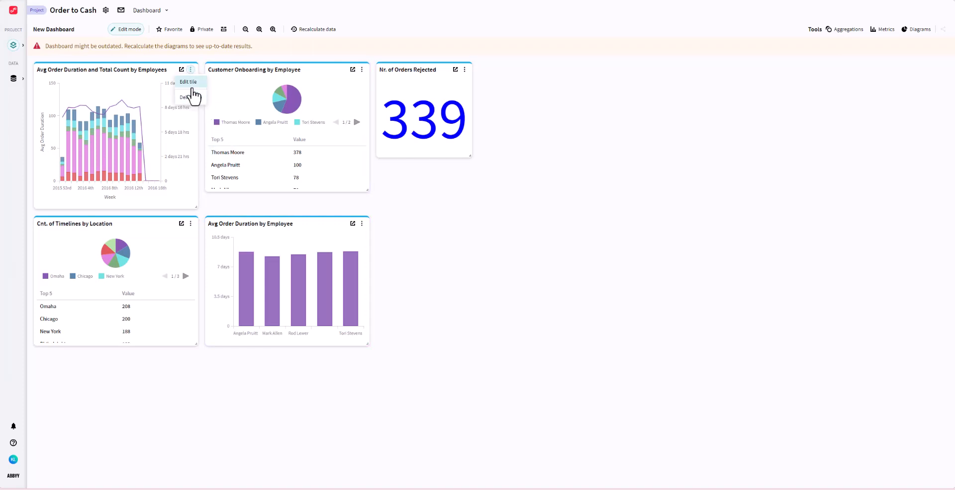
{"action": "left_click", "coordinate": [191, 70]}
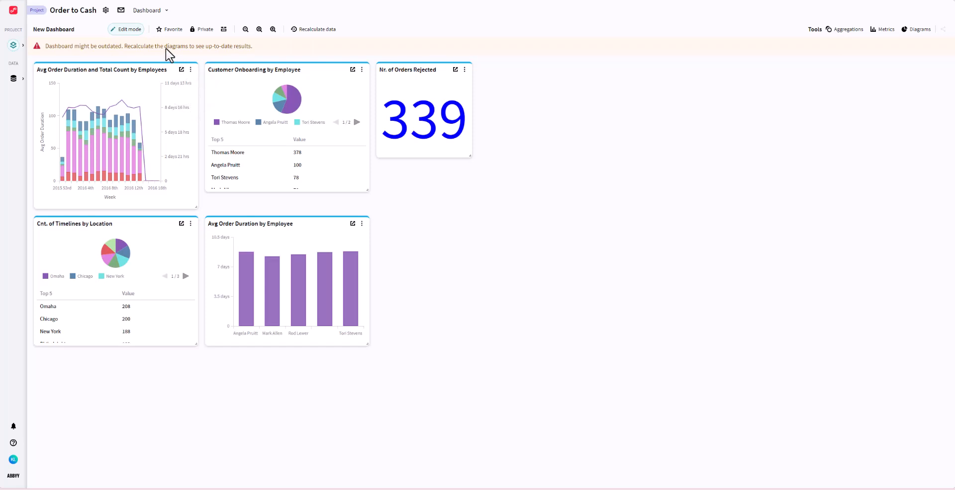
{"action": "left_click", "coordinate": [126, 29]}
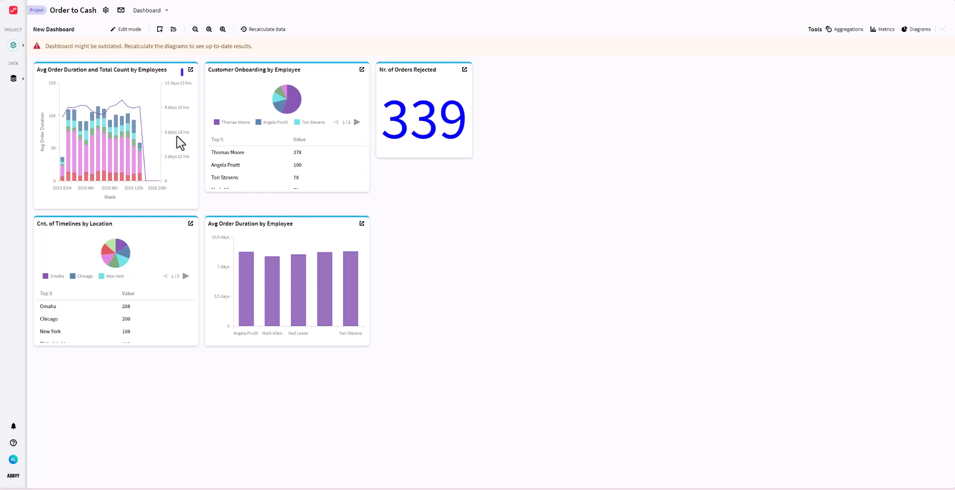
Expand the Avg Order Duration and Total Count by Employees chart and filter it to Location Dallas across all events
{"action": "left_click", "coordinate": [190, 70]}
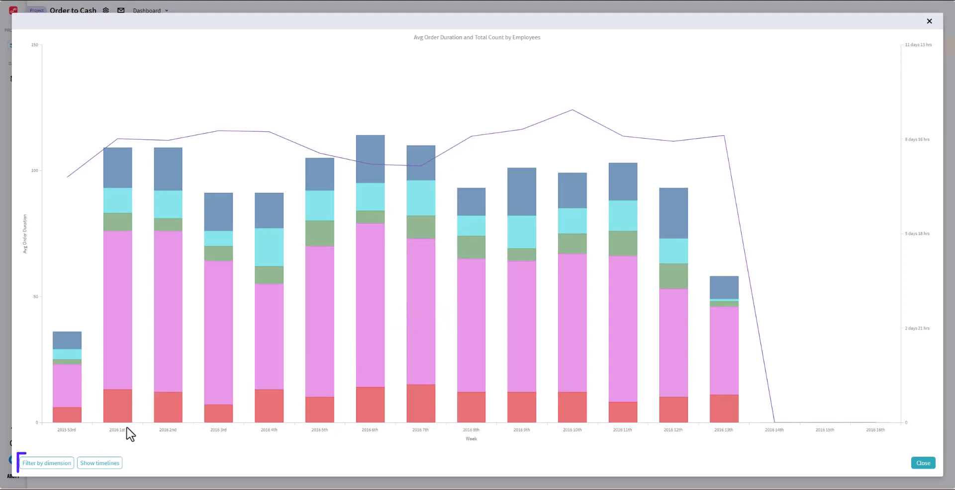
{"action": "left_click", "coordinate": [49, 464]}
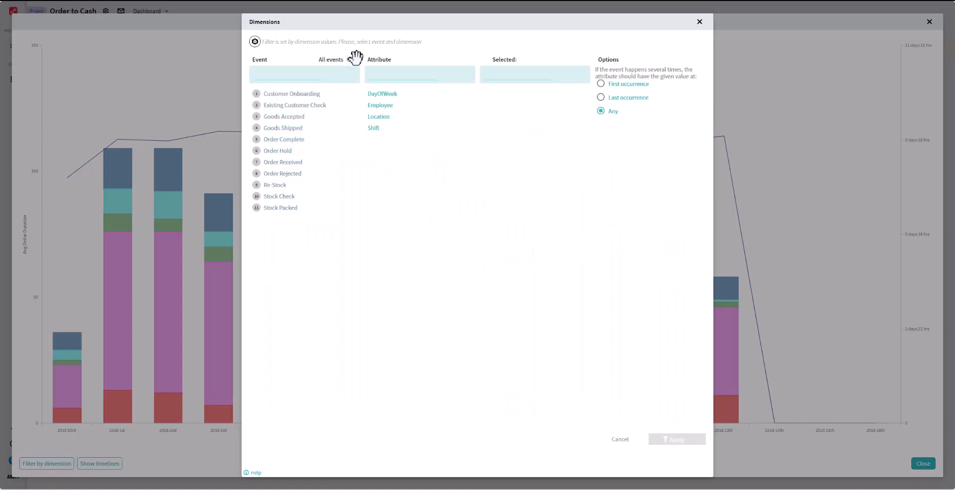
{"action": "left_click", "coordinate": [382, 119]}
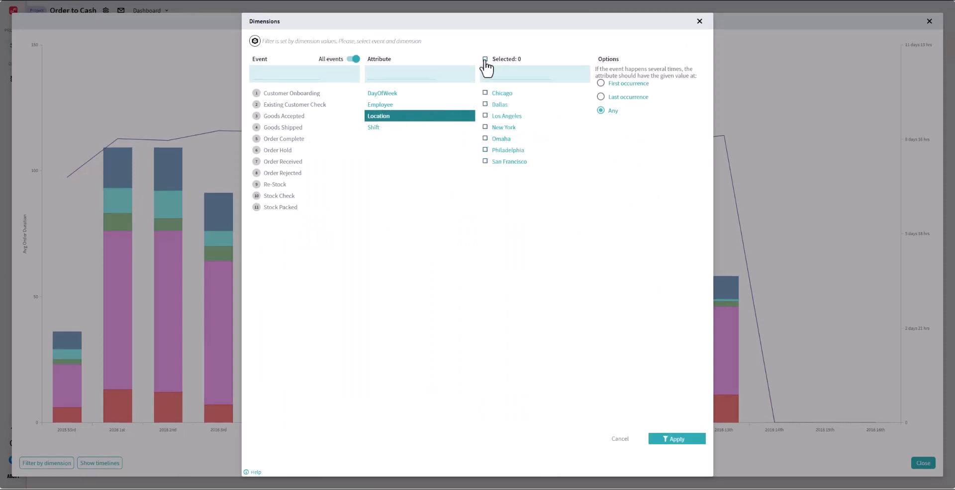
{"action": "left_click", "coordinate": [486, 105]}
{"action": "left_click", "coordinate": [672, 439]}
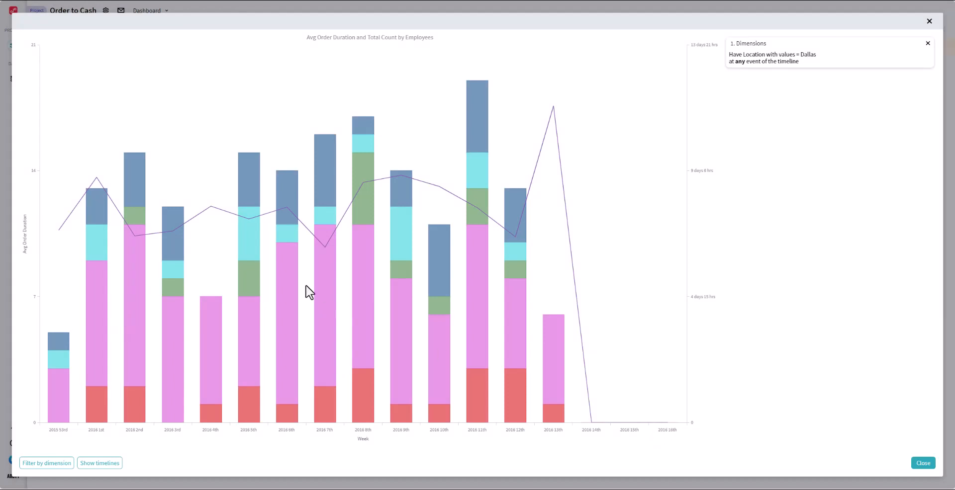
Select the largest segment of the 2016 6th week bar and show its timelines
{"action": "mouse_move", "coordinate": [289, 300]}
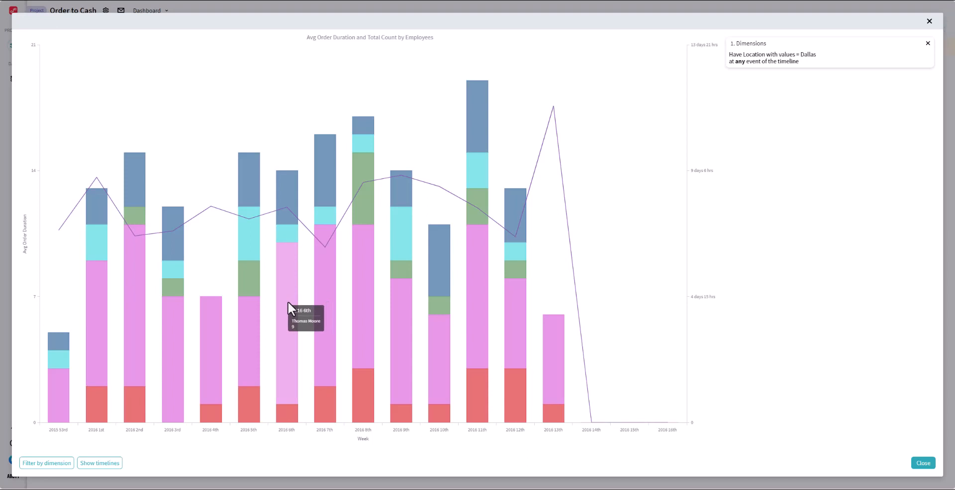
{"action": "left_click", "coordinate": [287, 308]}
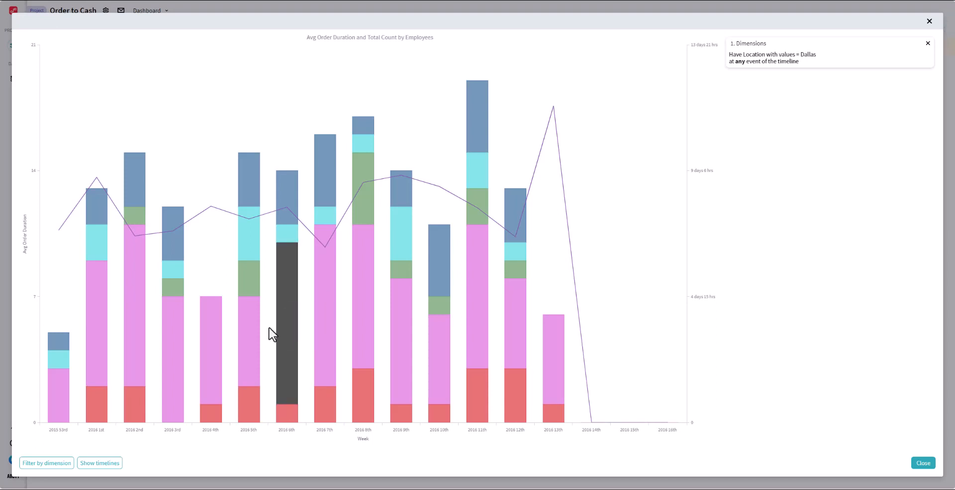
{"action": "left_click", "coordinate": [102, 464]}
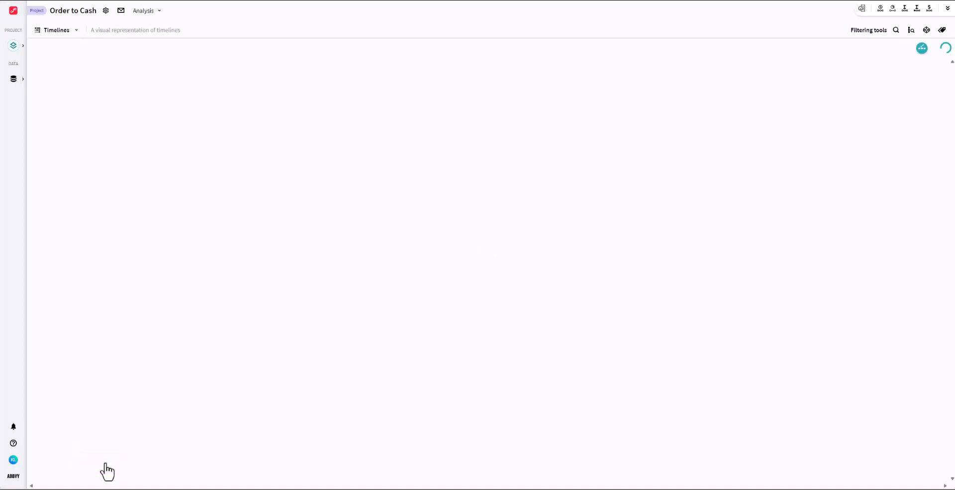